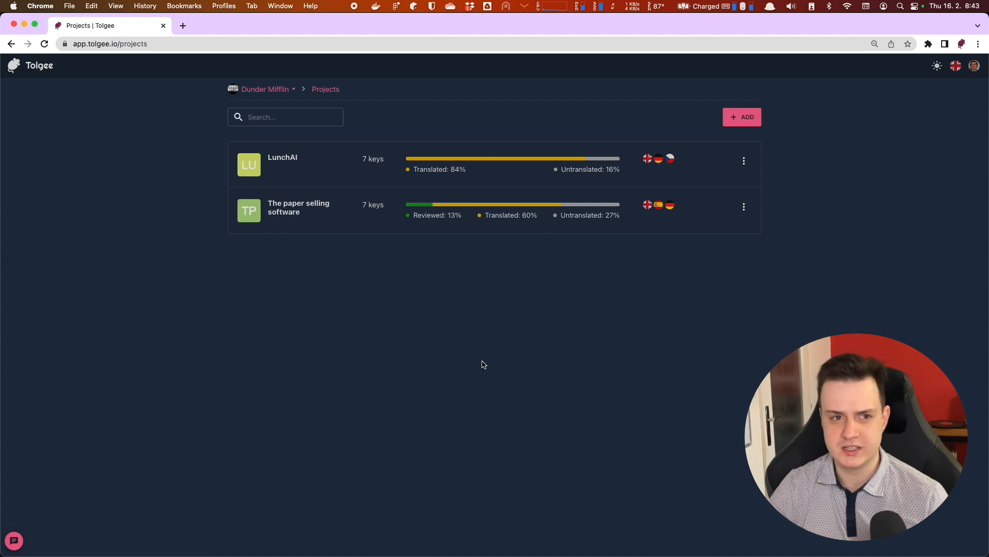
Step: Start a new project in the Dunder Mifflin organization and name it "My new project"
left_click(291, 95)
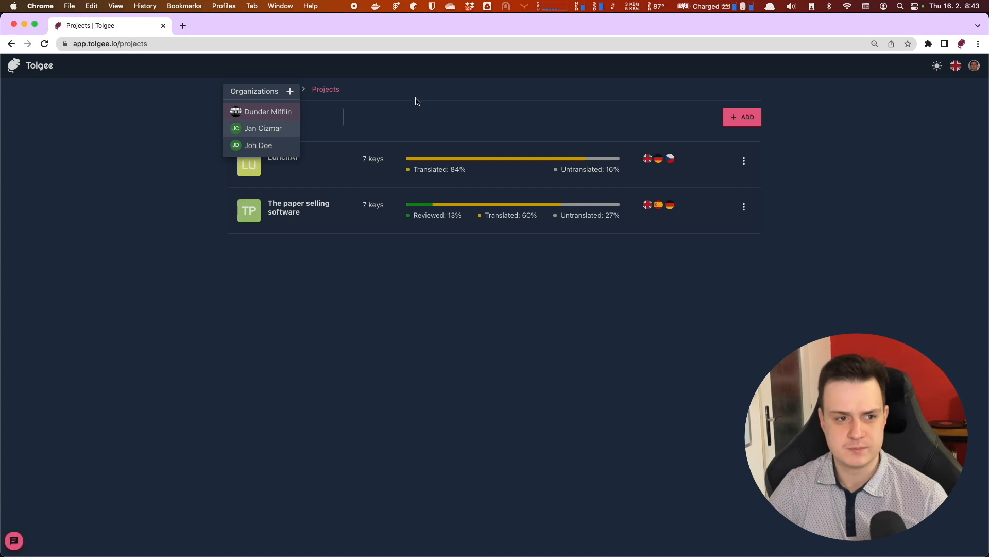
left_click(415, 102)
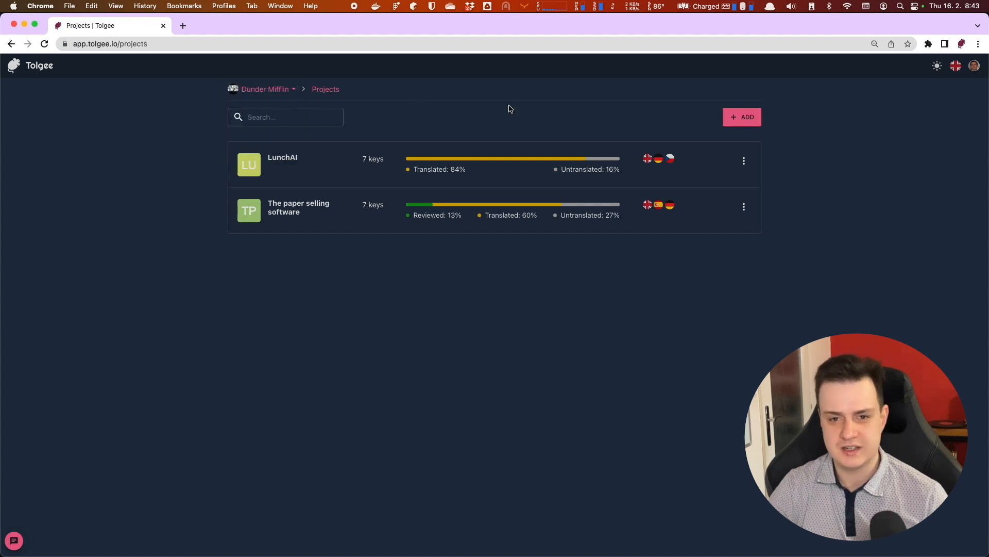
left_click(739, 122)
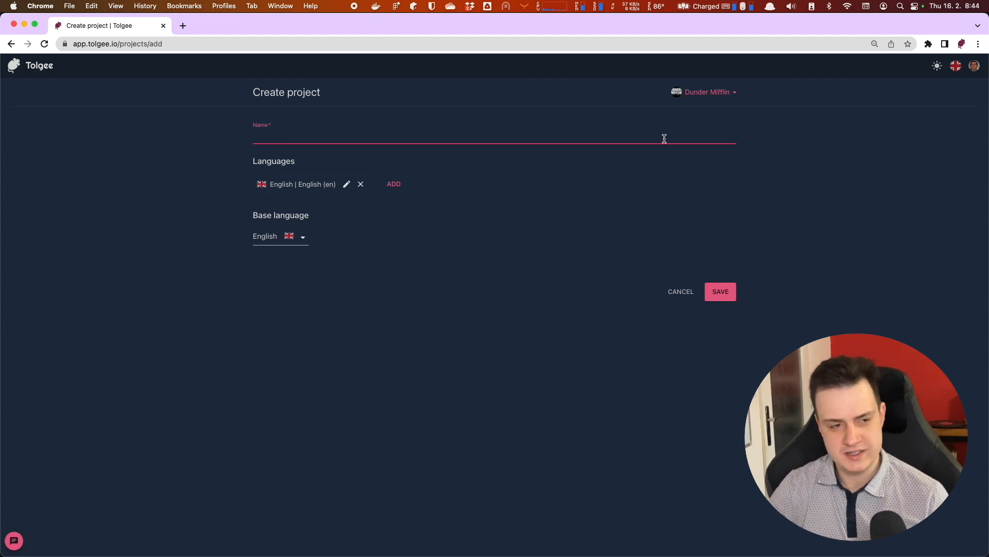
type("My new project")
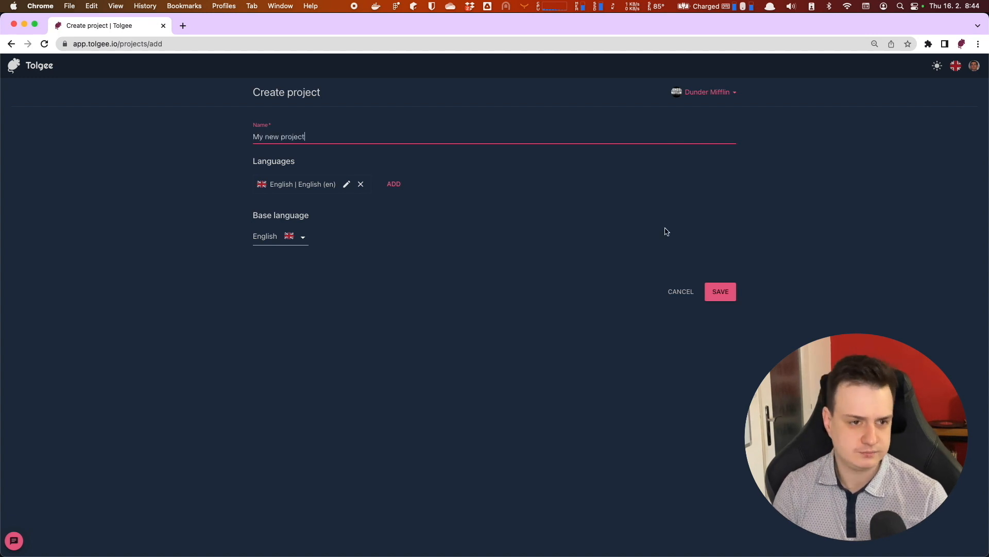
left_click(415, 227)
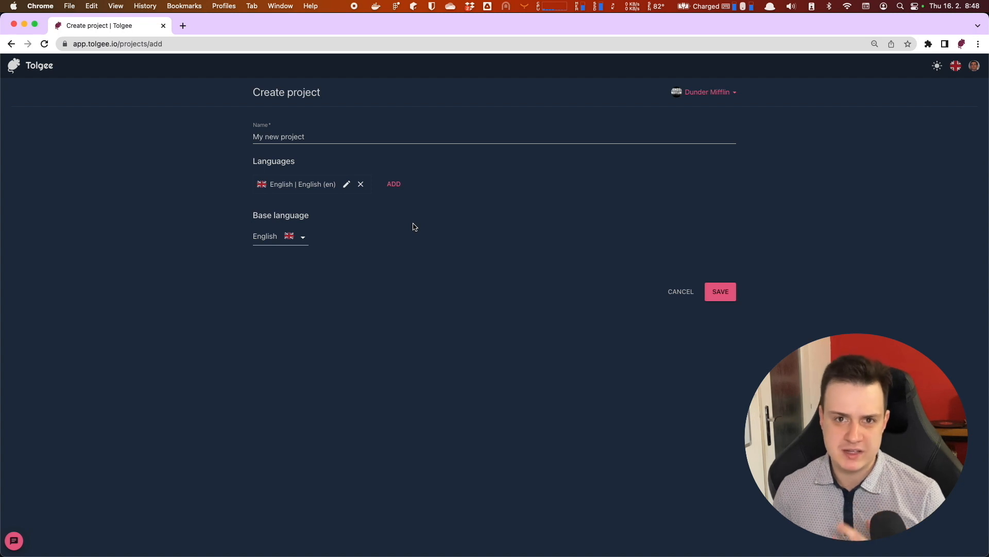
Step: Add German (de) and Portuguese (Brazil) (pt-BR) to the new project's languages
left_click(393, 184)
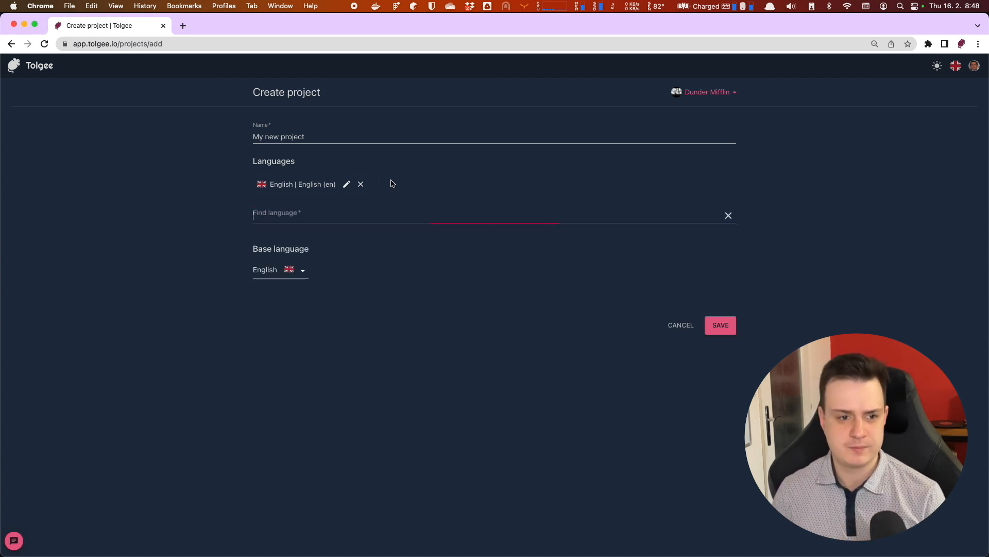
type("de")
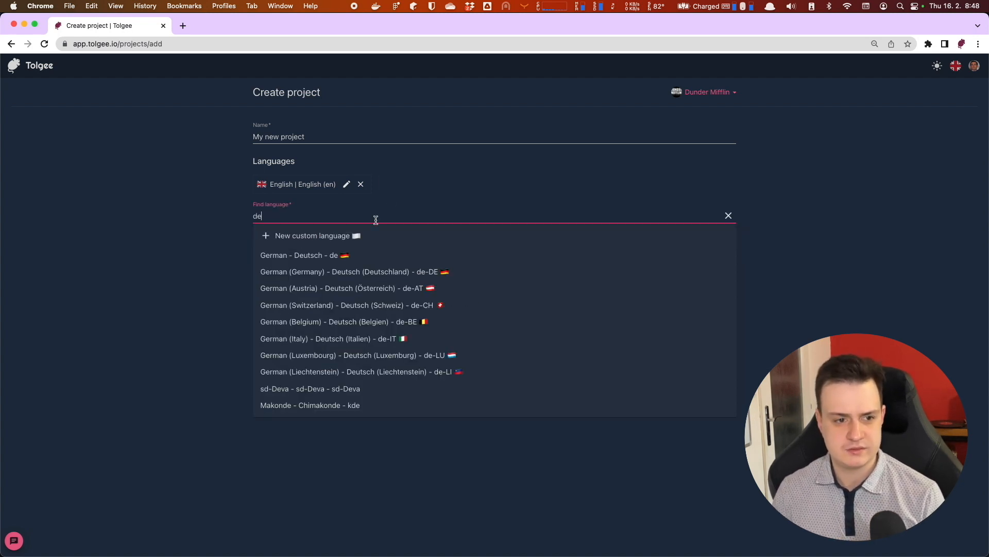
left_click(369, 256)
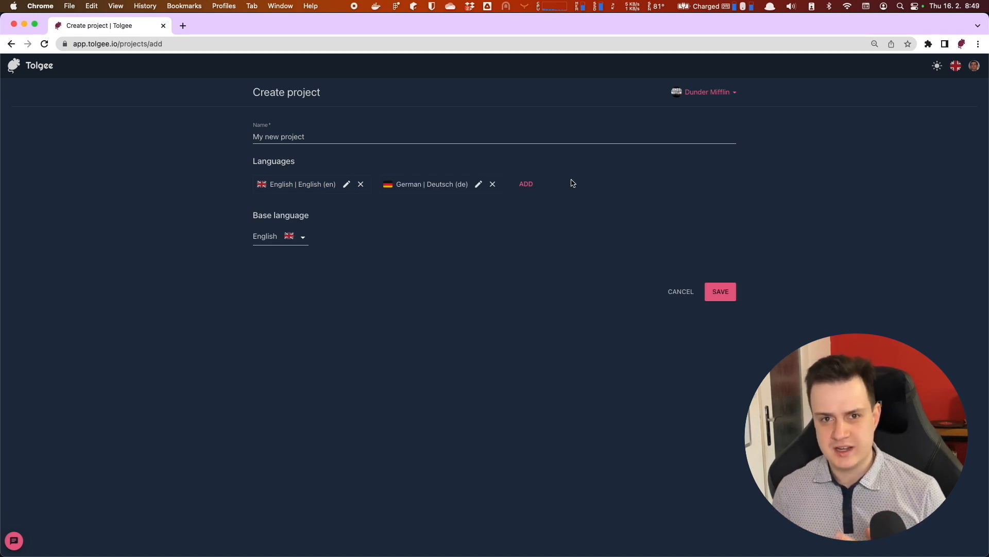
left_click(528, 184)
type("bra")
left_click(504, 255)
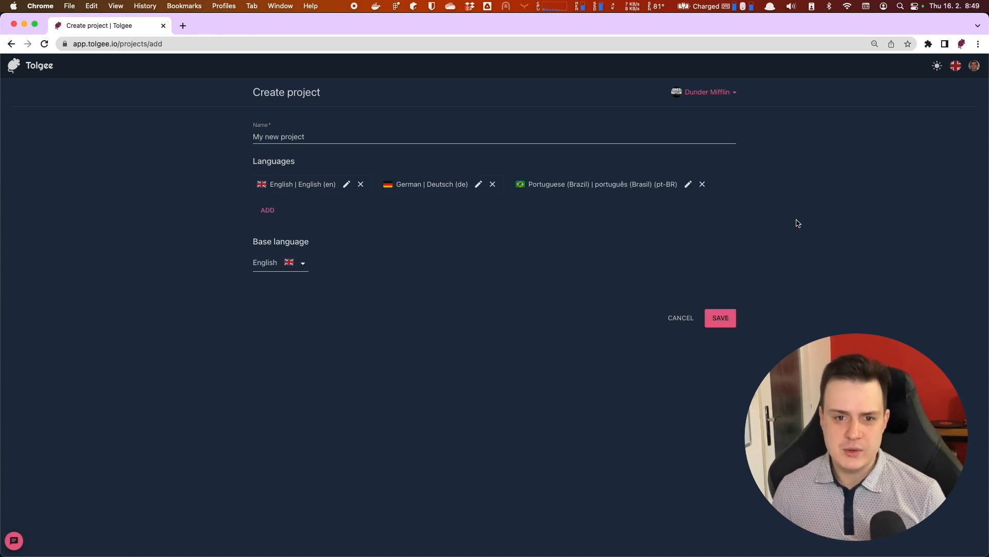
Step: Change the flag of Portuguese (Brazil) to the Luxembourg flag and save the new project
left_click(688, 183)
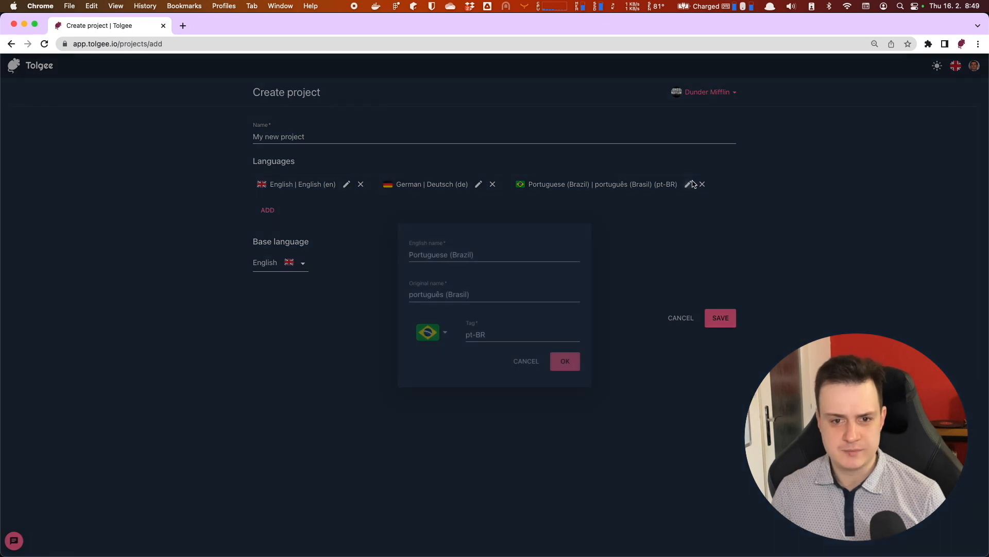
left_click(473, 297)
left_click(453, 332)
scroll(497, 402, "down", 5)
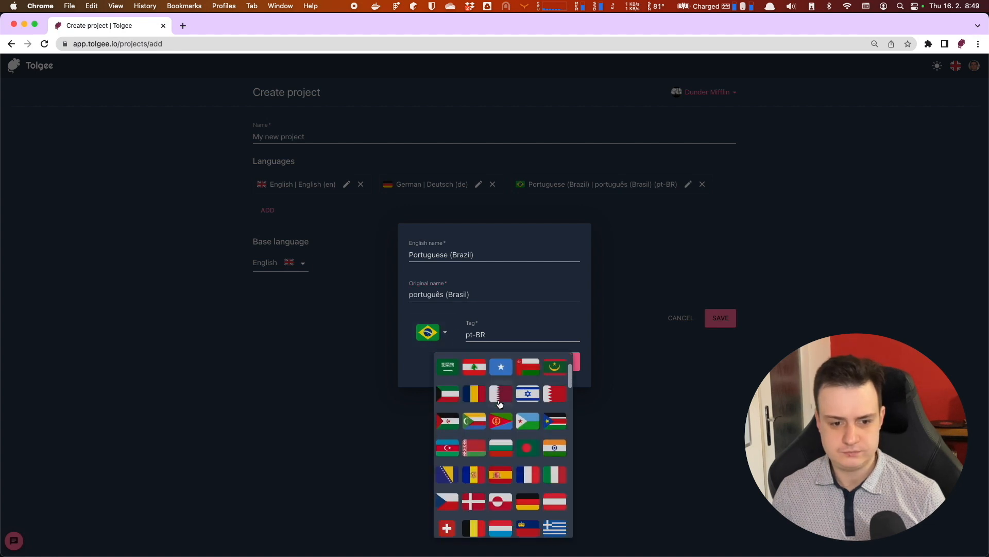
left_click(500, 396)
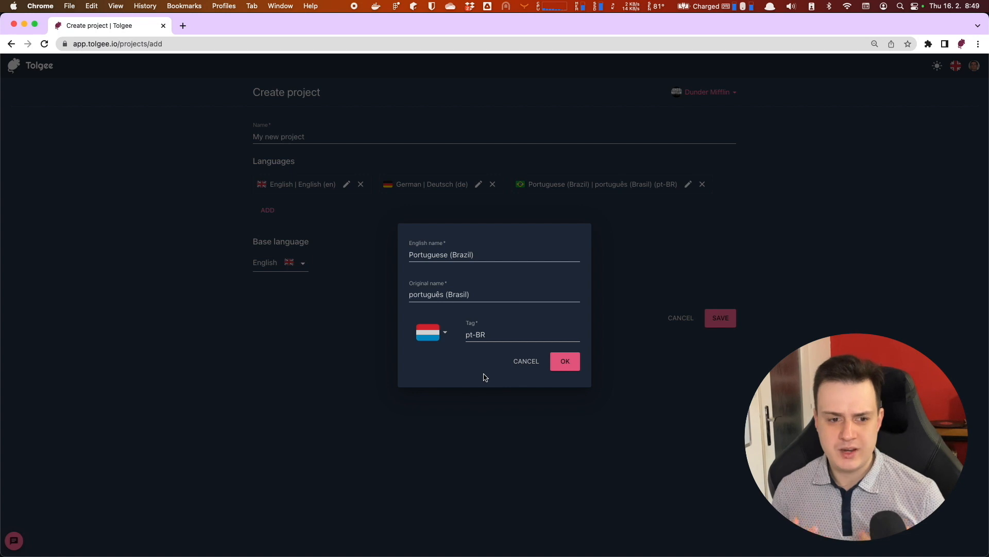
left_click(494, 337)
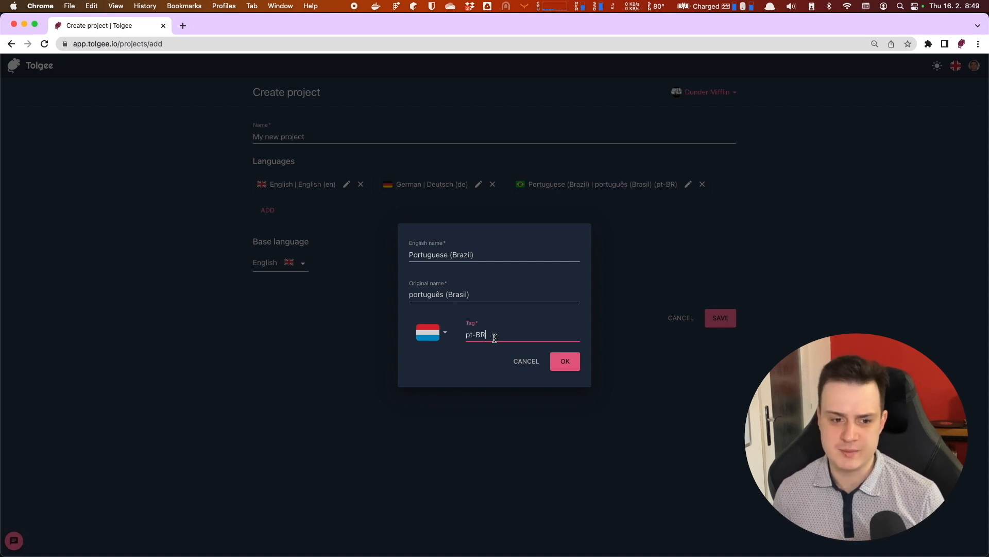
left_click(566, 360)
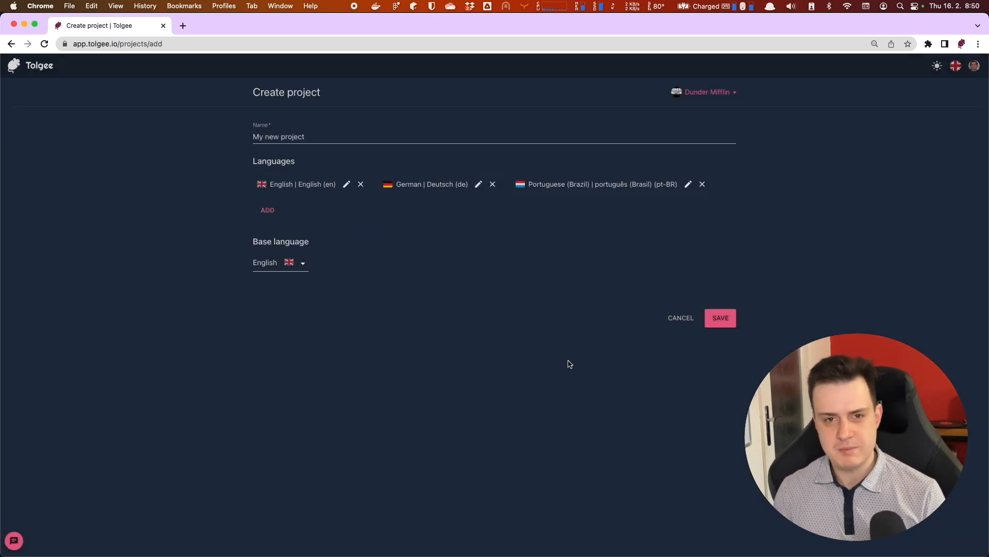
left_click(721, 318)
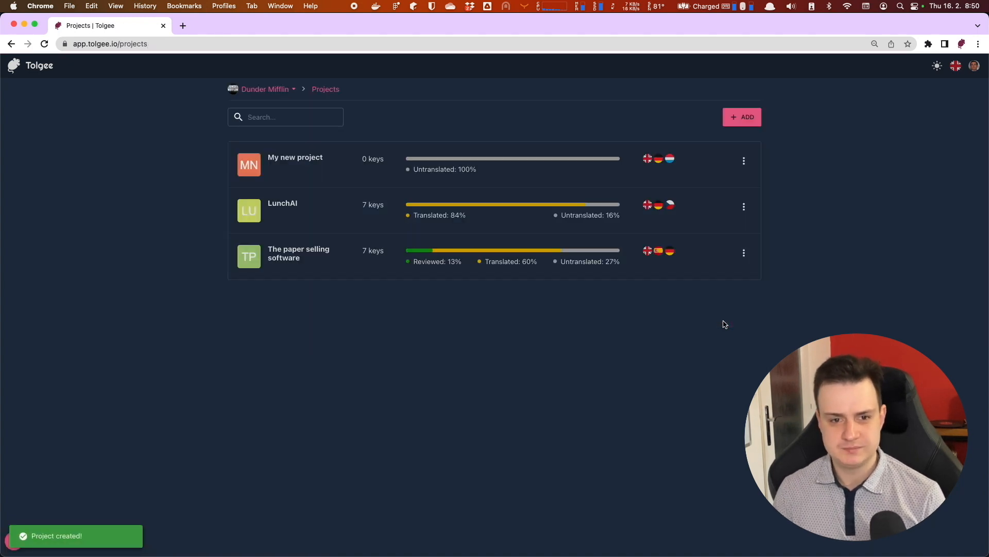
Step: Save a Markdown description for My new project with the heading "## My cool project" and the bullets "hello" and "this is cool project"
left_click(327, 165)
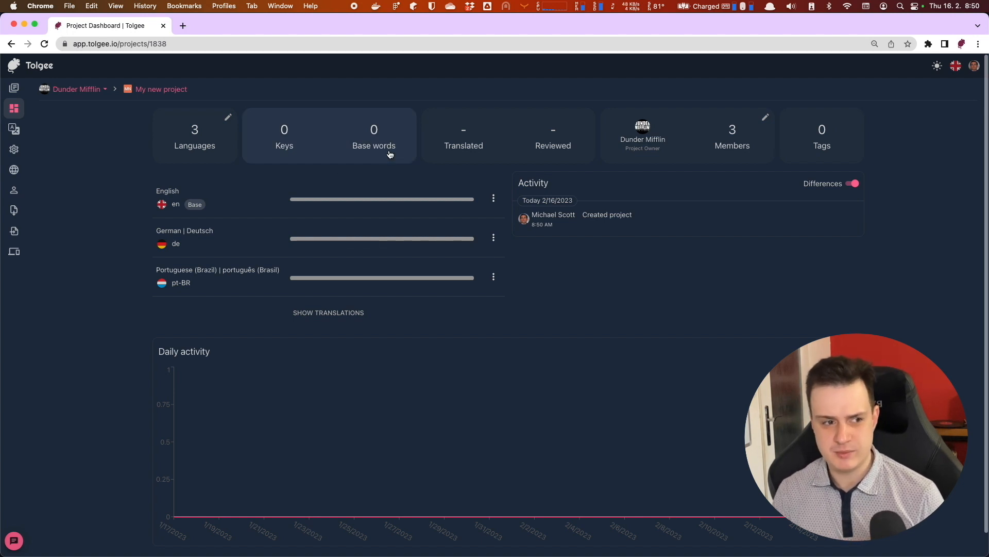
left_click(14, 149)
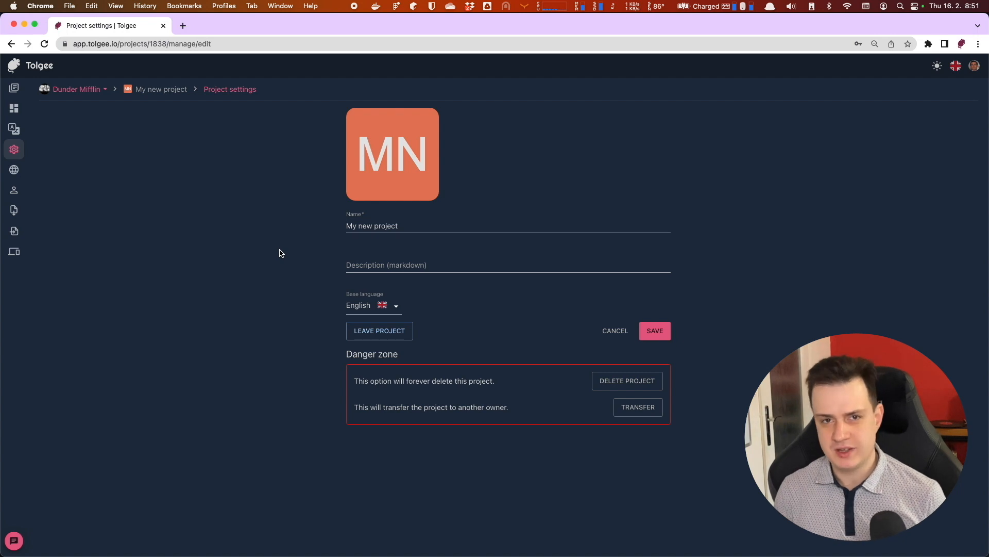
left_click(364, 258)
type("## My cool project")
key("Return")
type("- hello")
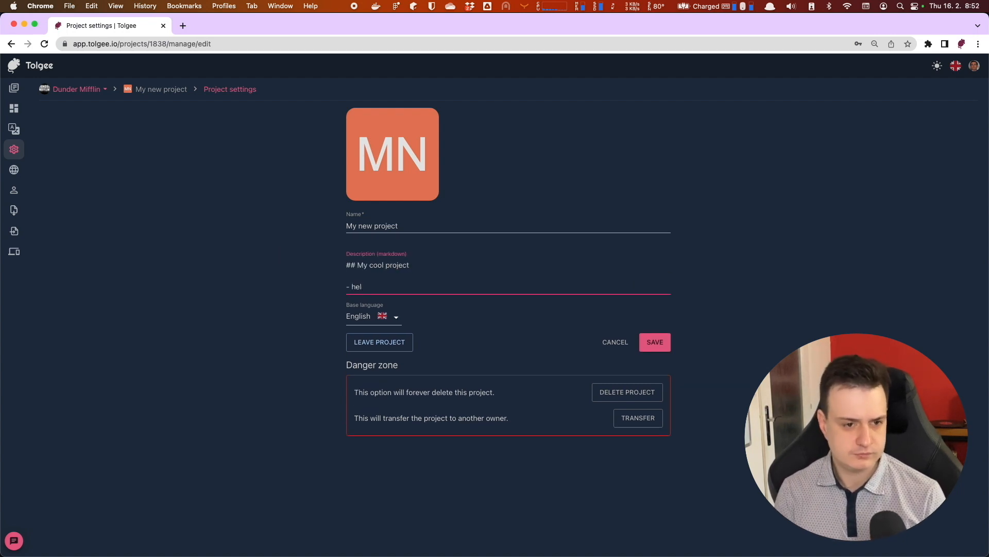
key("Return")
type("- this is cool project")
left_click(660, 354)
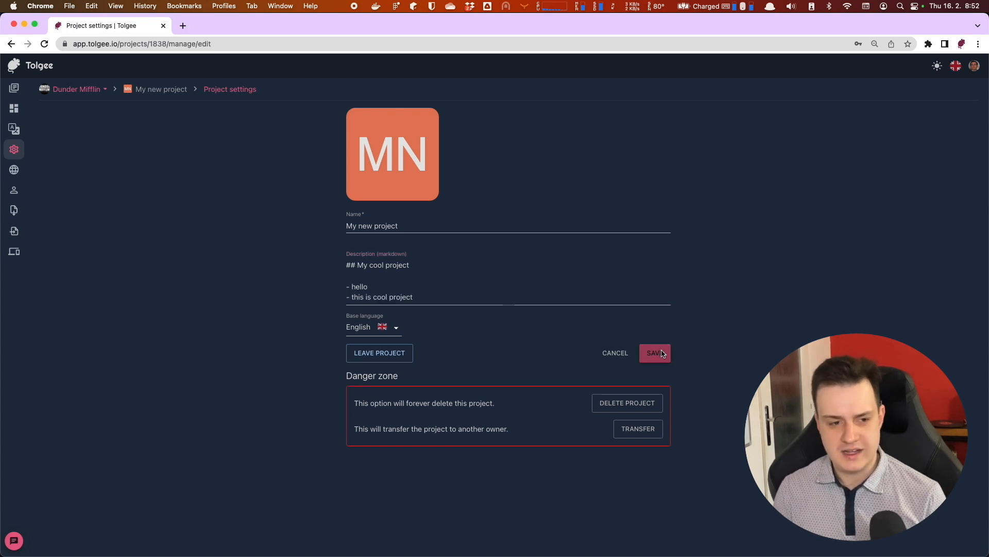
left_click(14, 108)
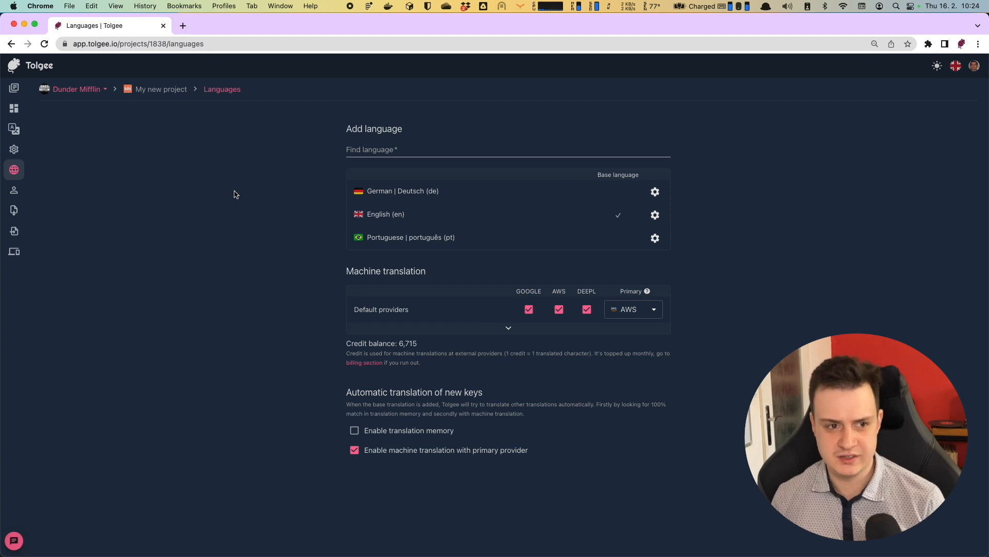
Step: Add Dutch (nl) to the project's languages and view its language settings without editing them
left_click(398, 150)
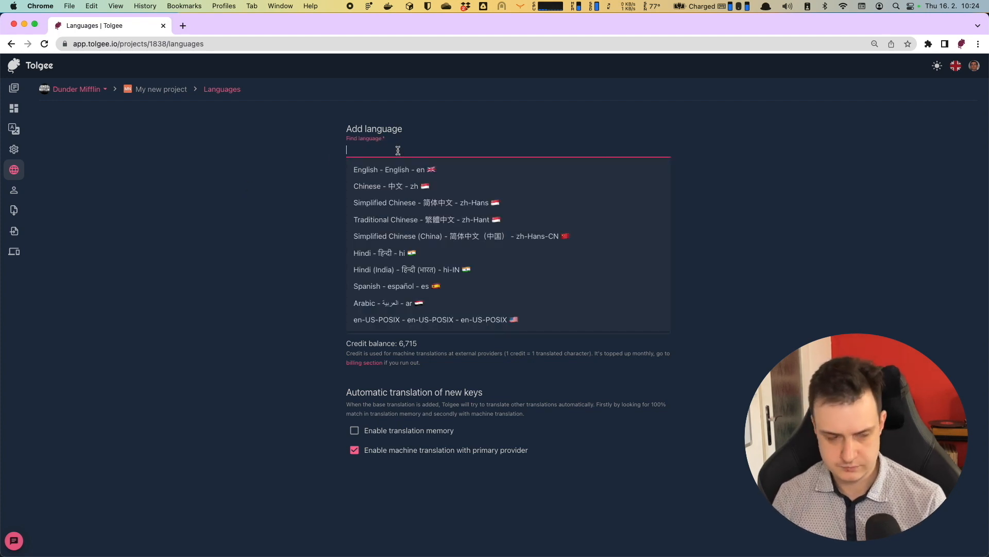
type("dutch")
left_click(430, 192)
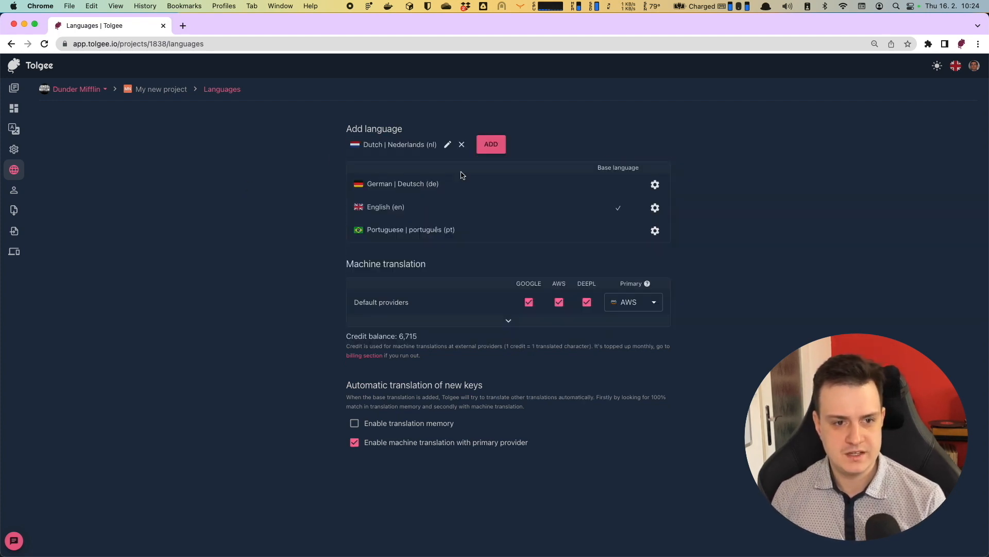
left_click(491, 144)
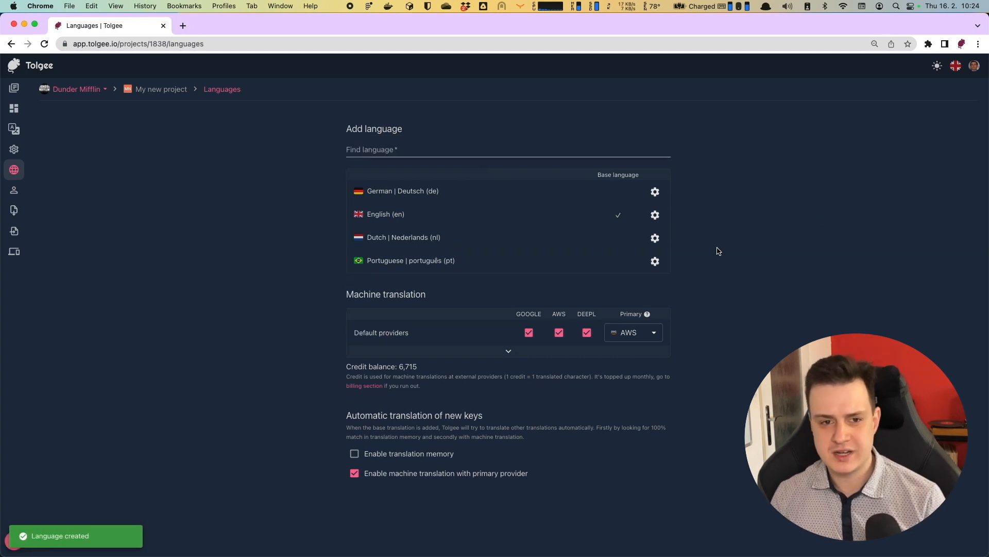
left_click(654, 238)
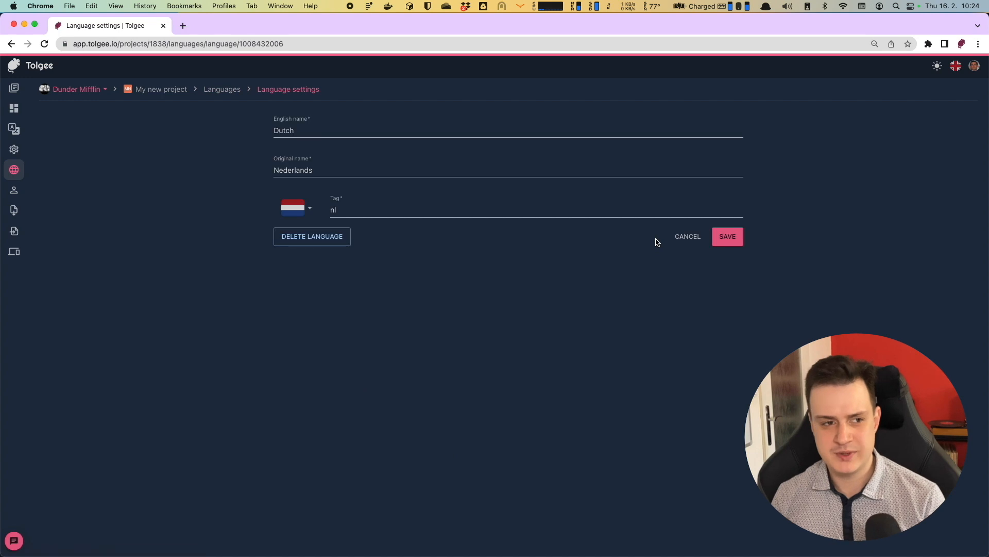
left_click(696, 241)
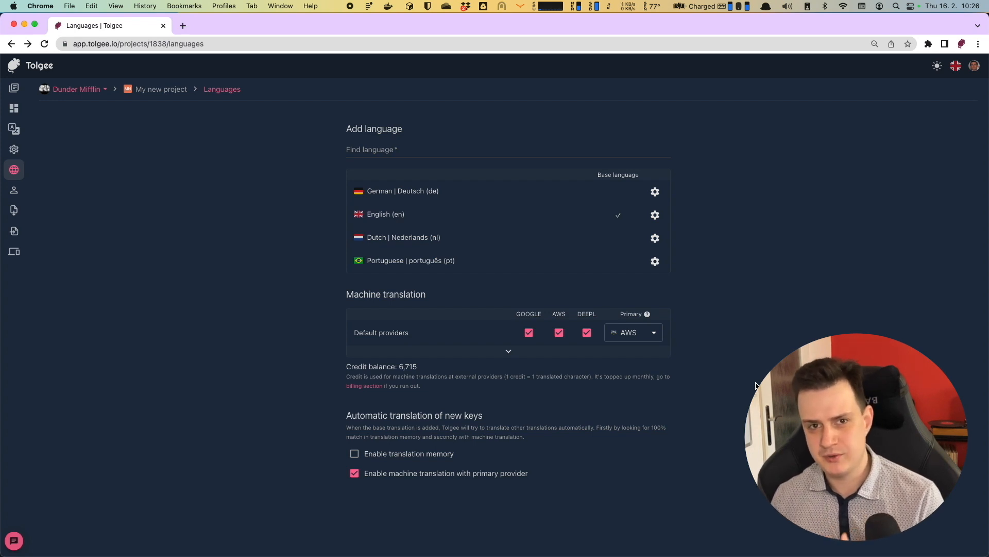
Step: Set Google as German's primary machine translation provider and disable AWS and DeepL for German
left_click(626, 353)
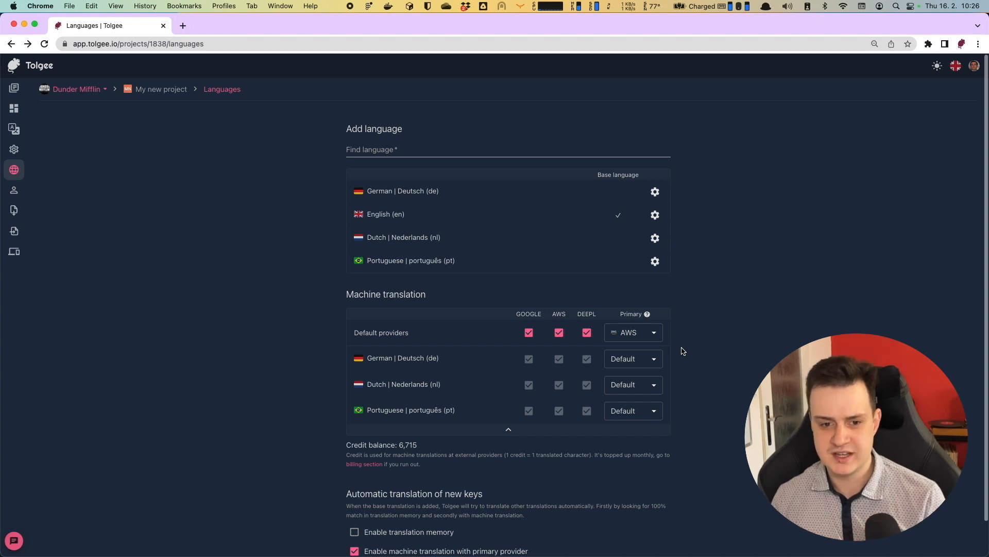
left_click(645, 359)
left_click(645, 393)
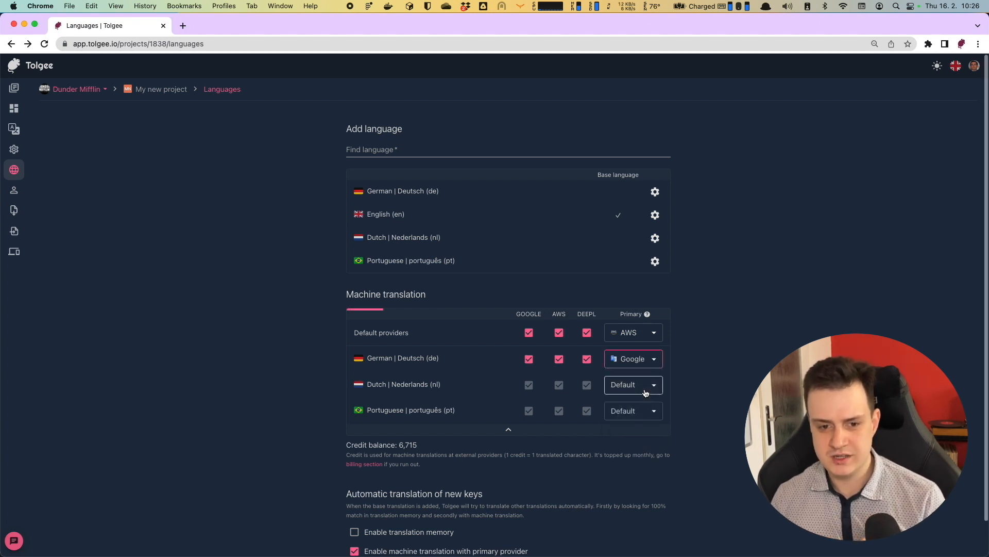
left_click(559, 359)
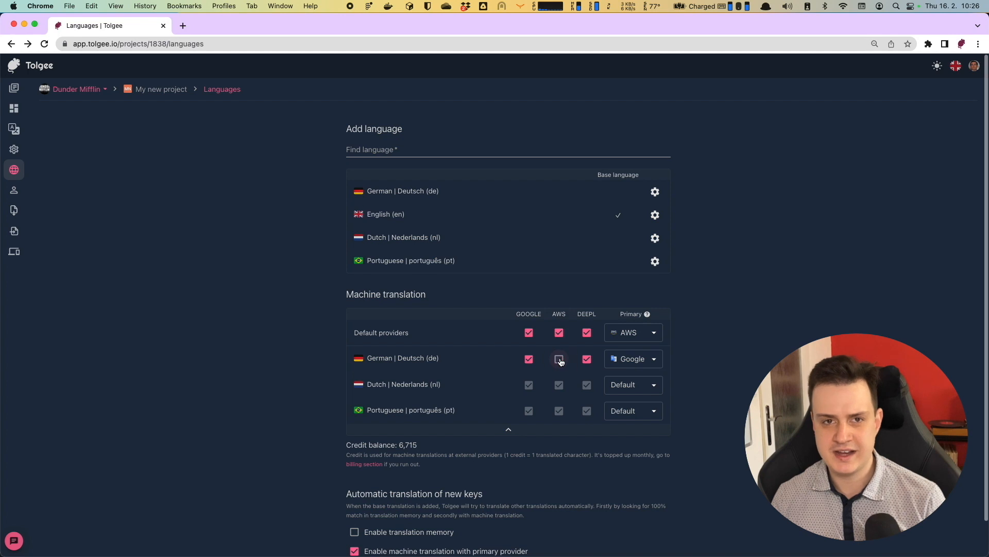
left_click(587, 359)
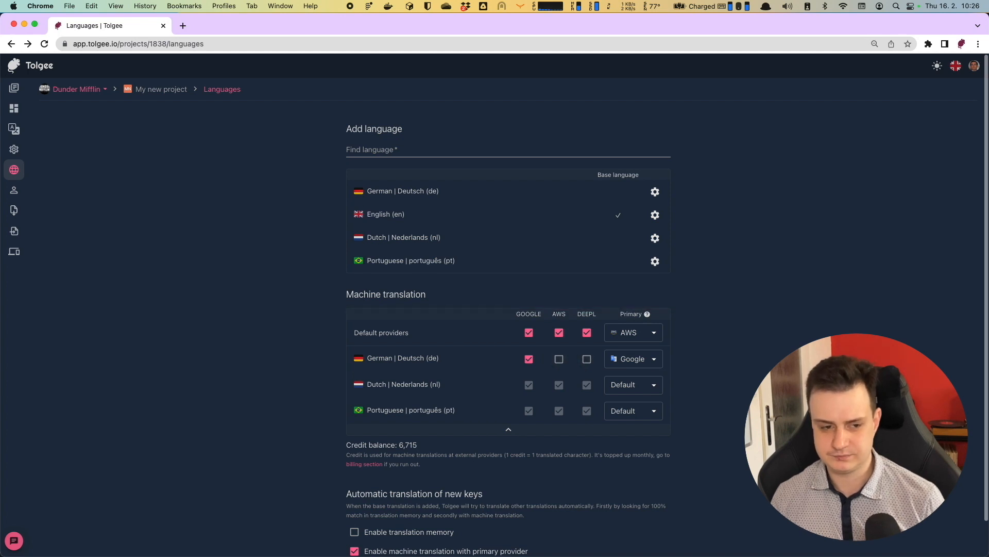
scroll(763, 292, "down", 1)
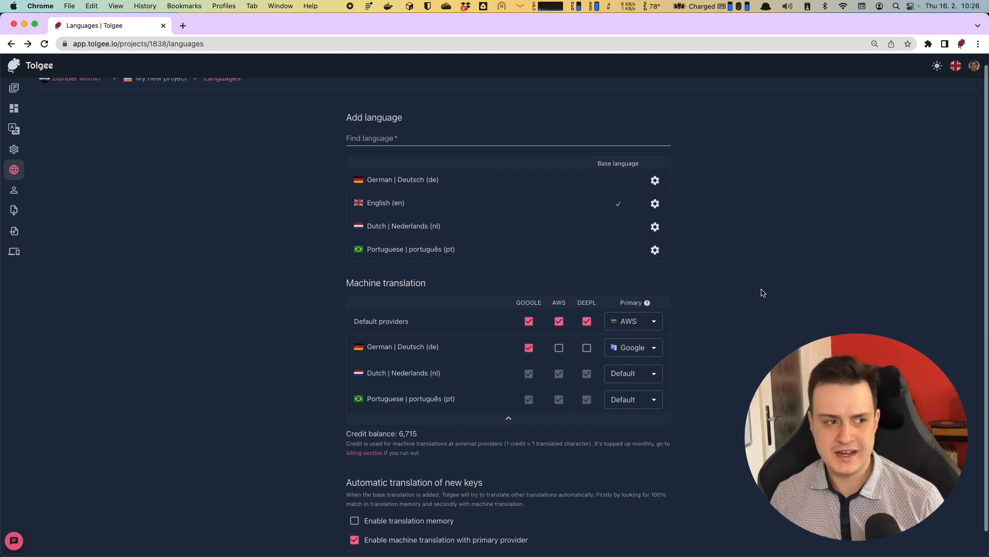
left_click(14, 130)
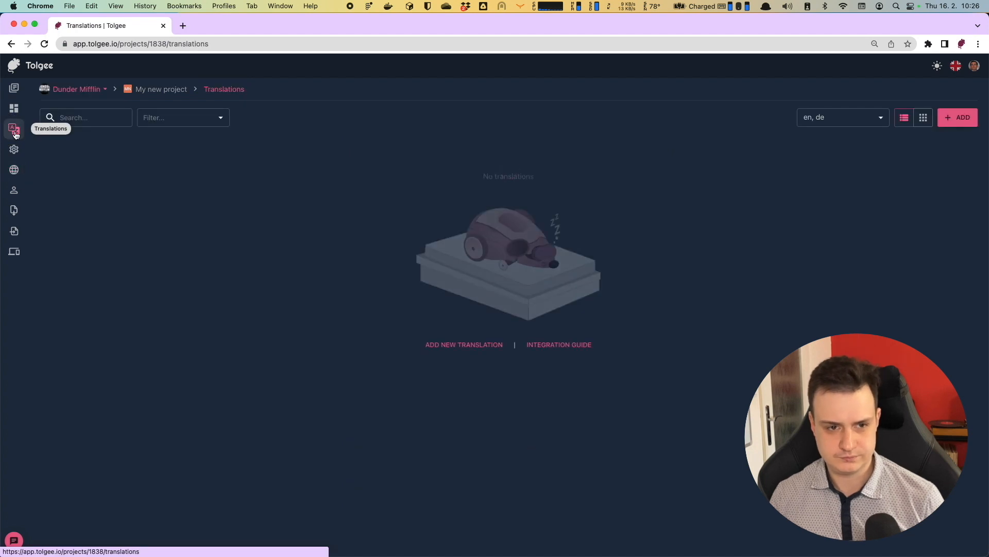
left_click(946, 117)
left_click(433, 320)
type("Hello")
left_click(433, 360)
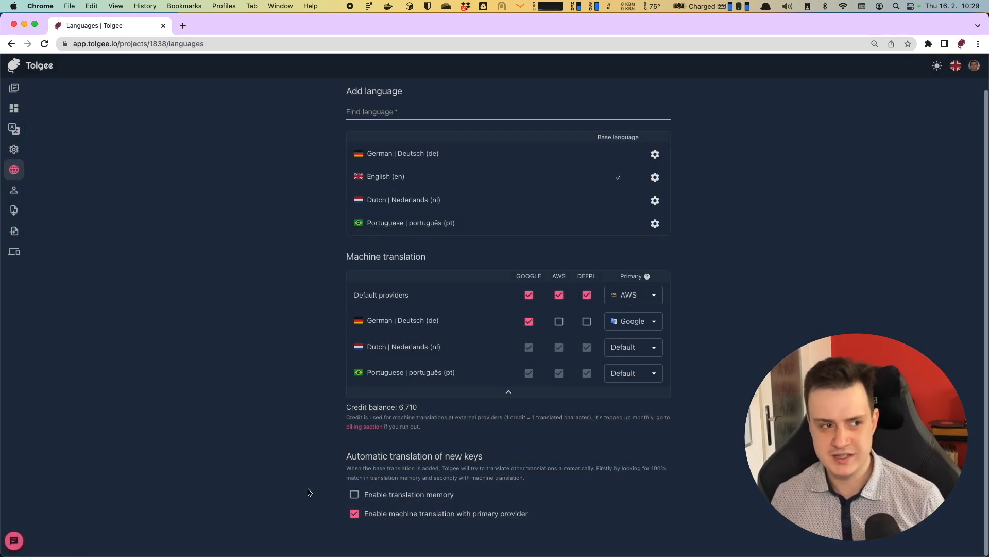
Step: Create the translation key "new-key" in My new project with the English translation "Hello" and no namespace
left_click(17, 130)
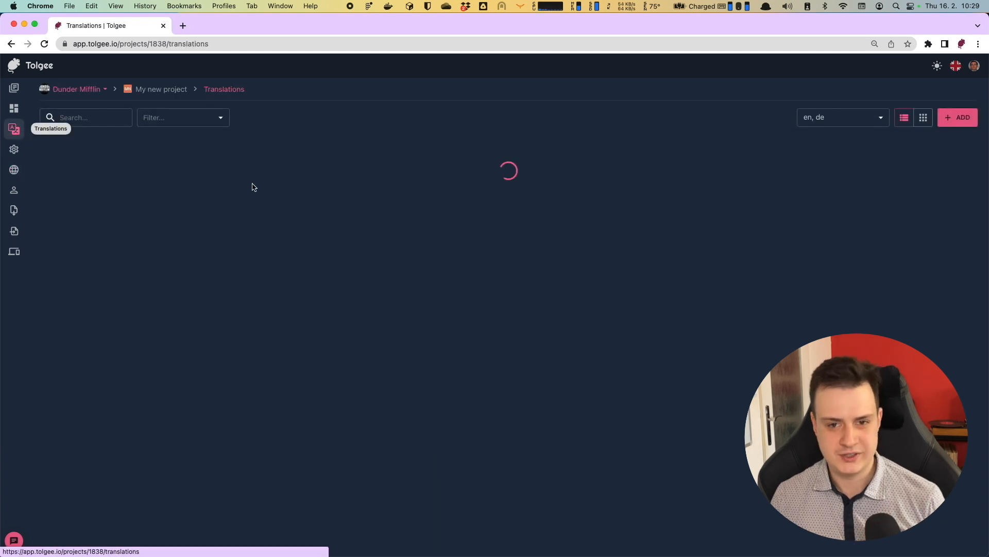
left_click(958, 117)
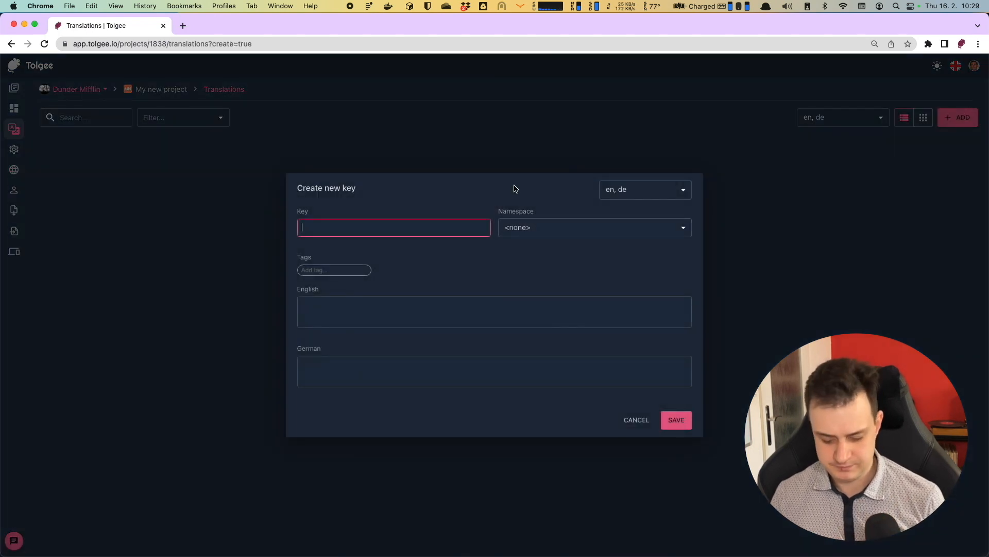
type("new-key")
key("Tab")
left_click(482, 298)
type("Hell")
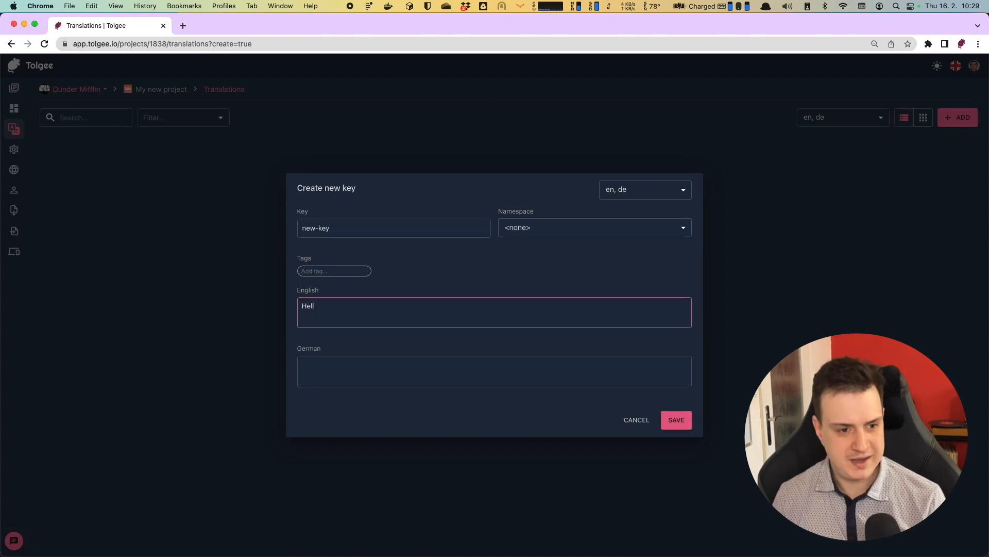
type("o")
left_click(675, 420)
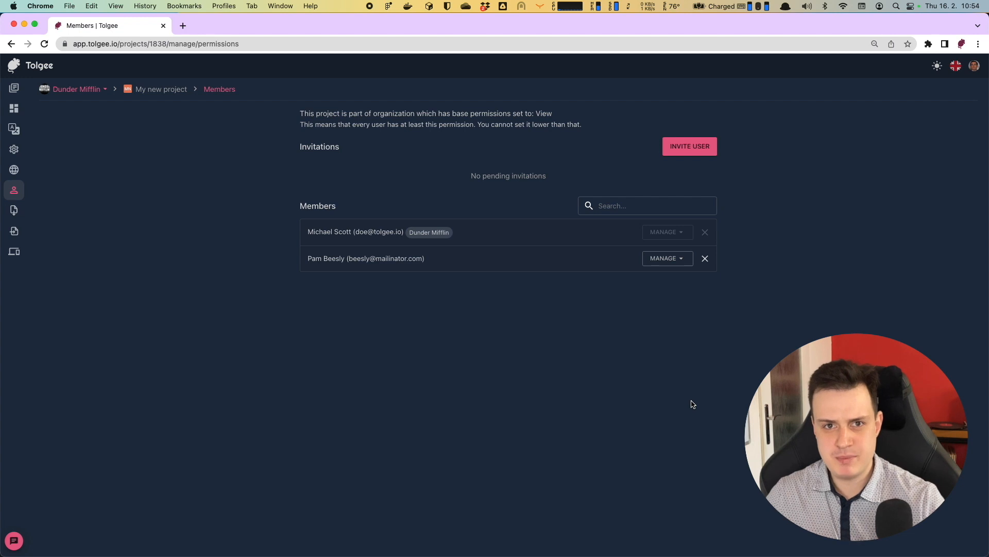
Step: Change the second project member's permission to Translate and confirm the change
left_click(672, 258)
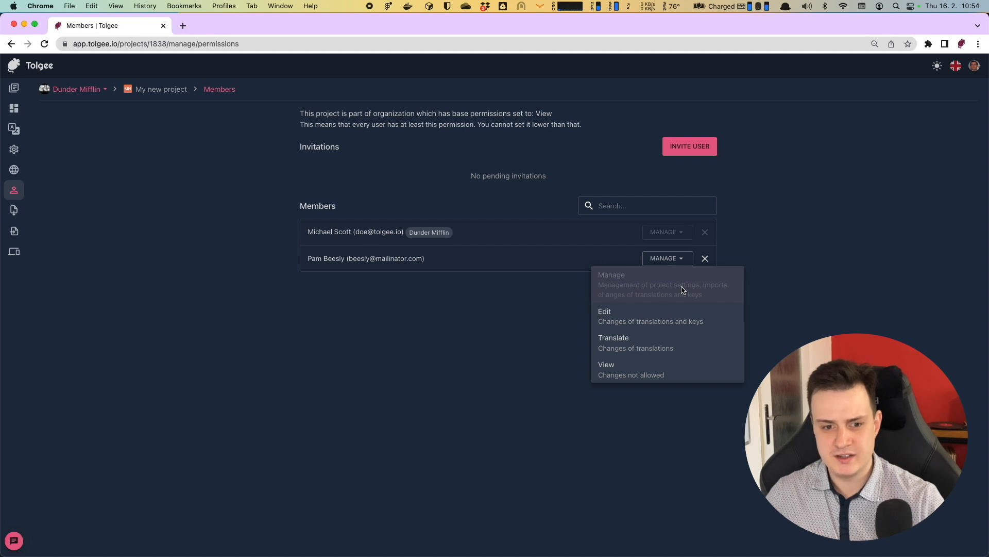
left_click(662, 341)
left_click(570, 341)
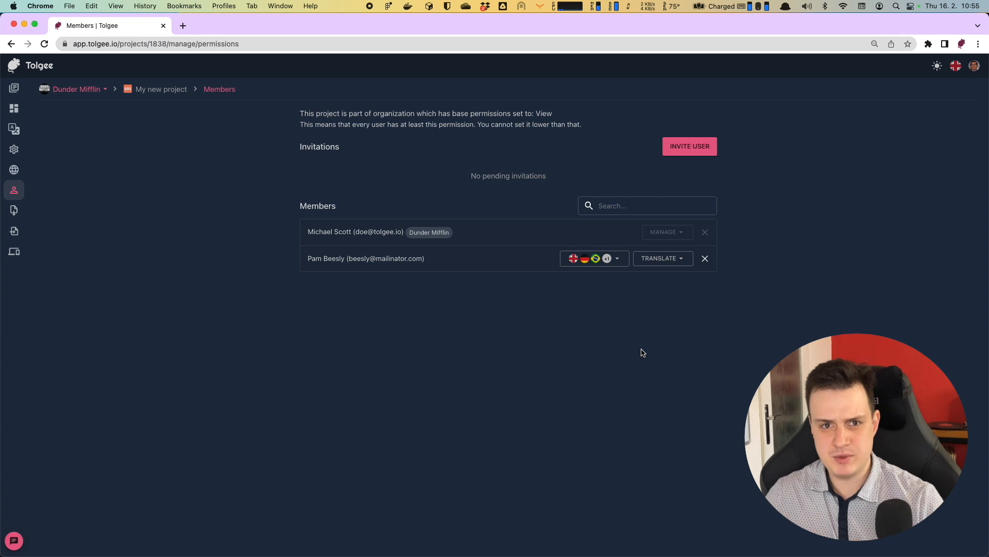
Step: Restrict the second member's translation languages to Dutch by deselecting German, English and Portuguese
left_click(609, 258)
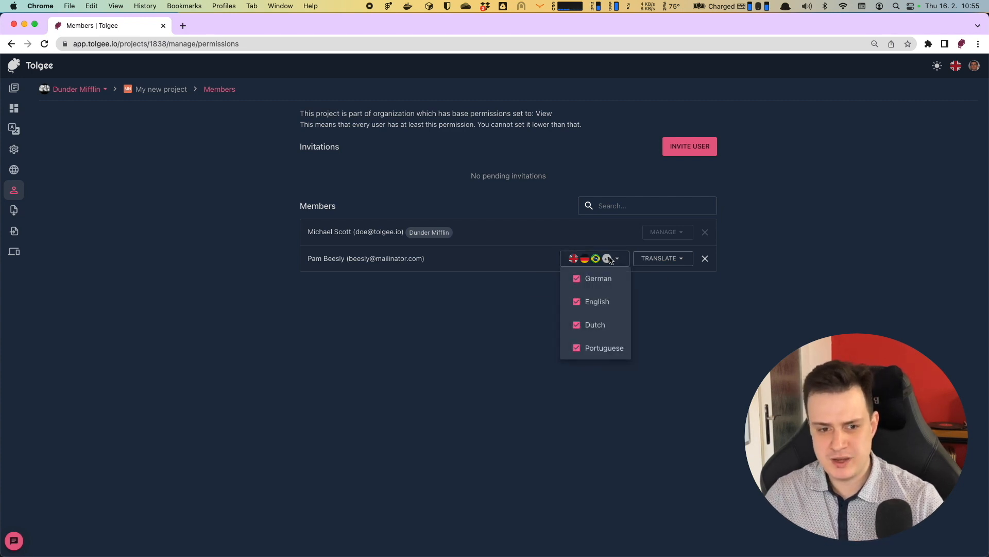
left_click(607, 279)
left_click(613, 298)
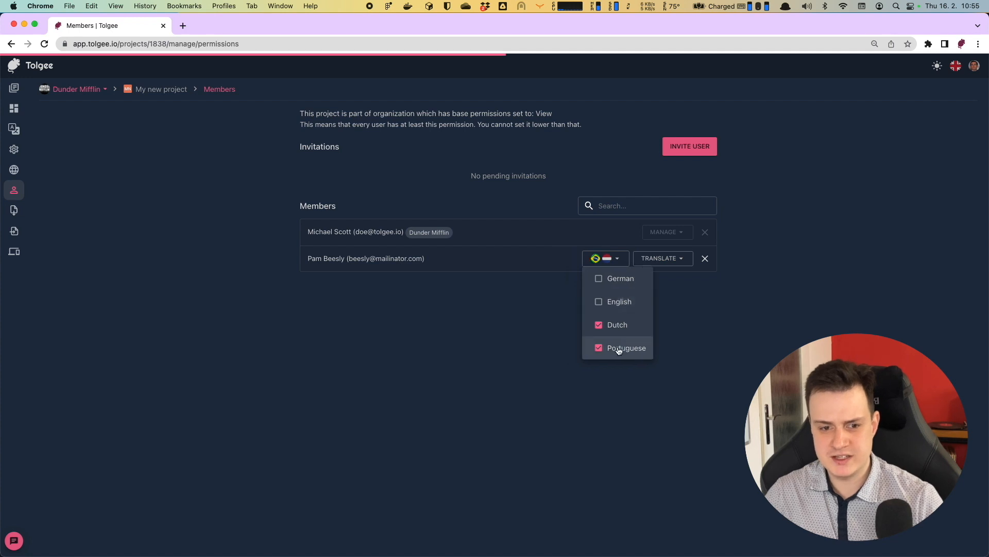
left_click(624, 346)
left_click(730, 359)
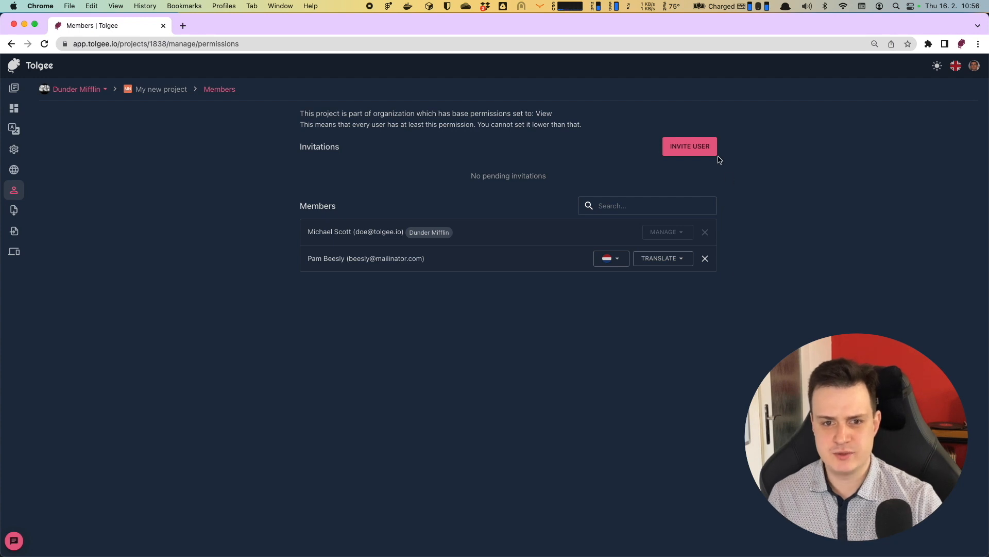
Step: Create a link invitation to the project with Manage permission, entering the invitee's first name
left_click(705, 146)
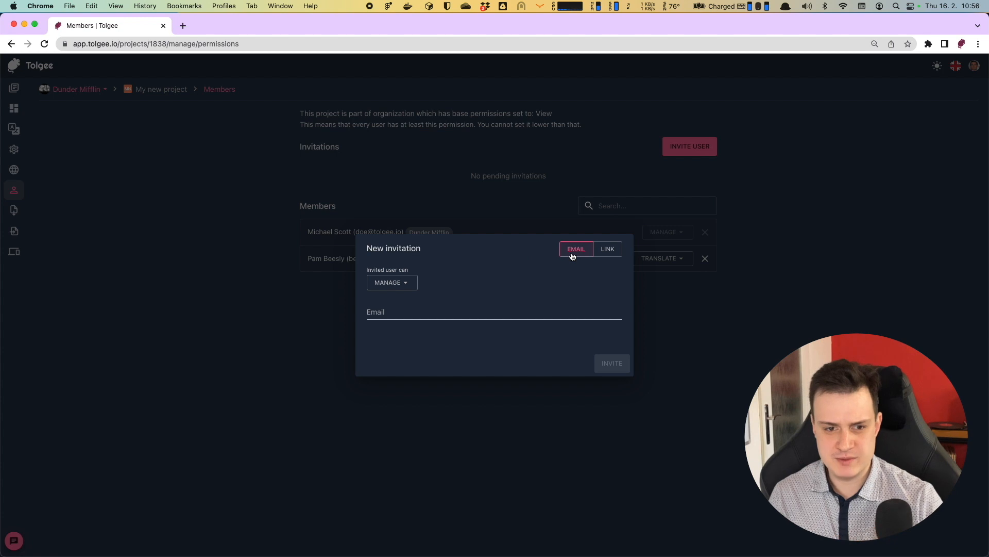
left_click(607, 251)
left_click(501, 311)
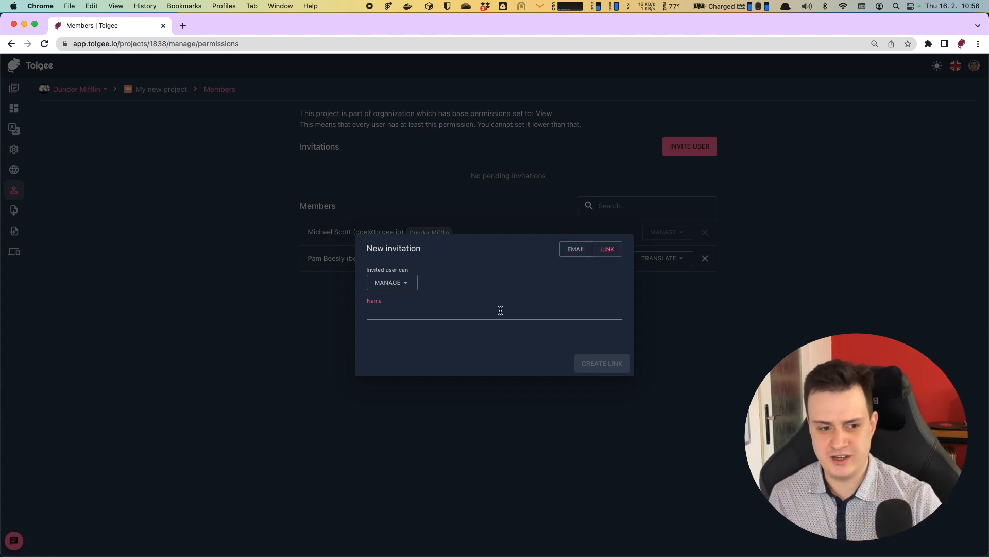
type("Jim")
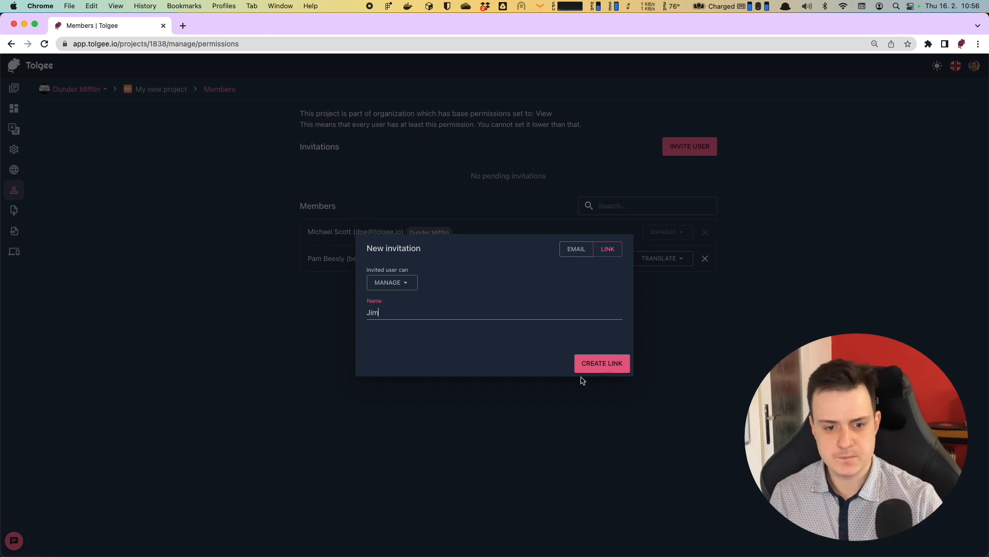
left_click(588, 368)
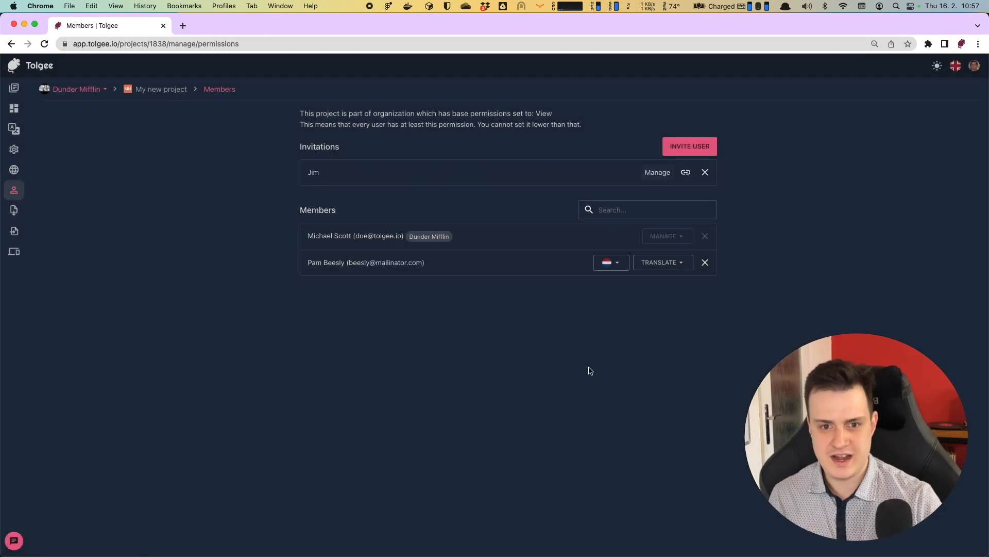